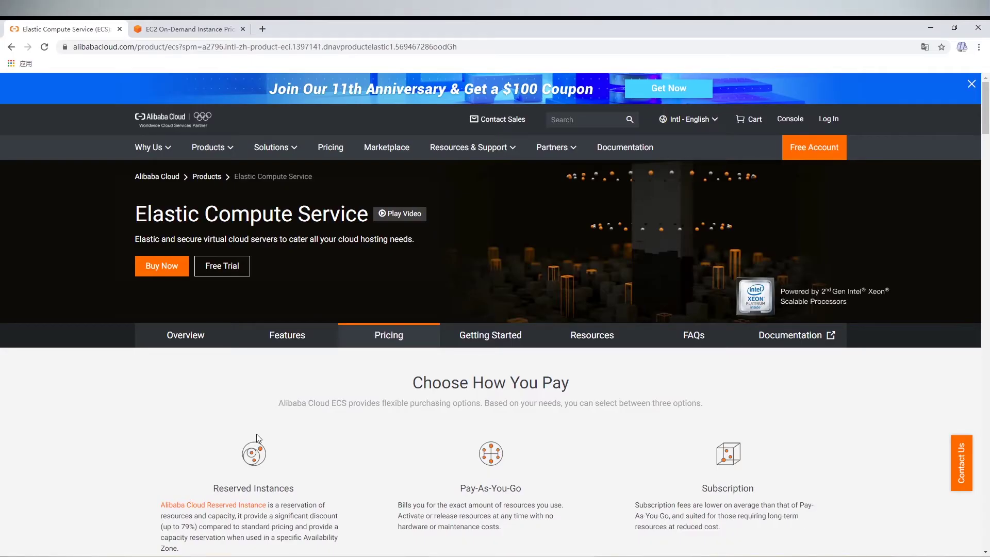
# Step: Scroll to the Personal Linux VPC price table, starting with ecs.t5-lc2m1.nano at $0.007/hour ($2.97 monthly)
pyautogui.scroll(-4, 388, 361)
pyautogui.scroll(-2, 388, 389)
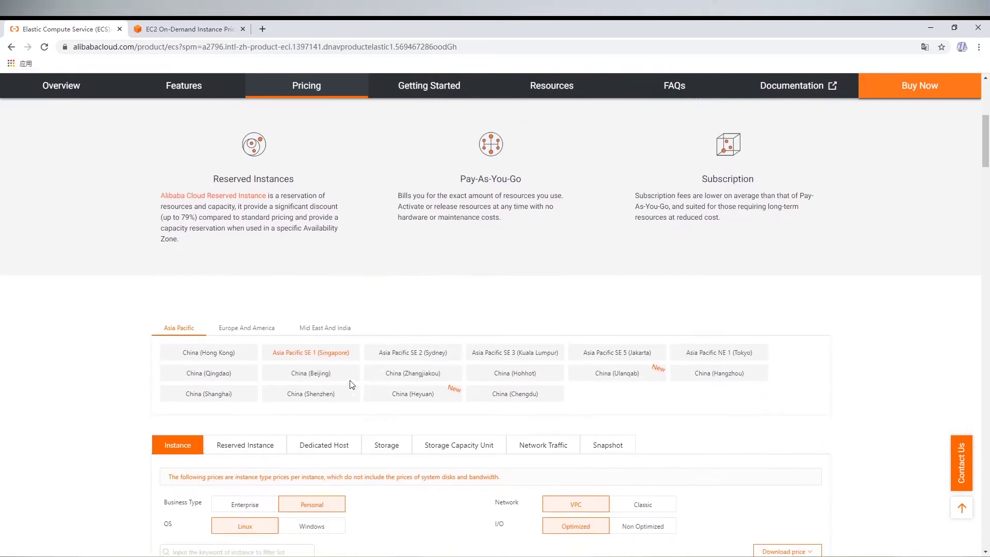
pyautogui.scroll(-2, 324, 364)
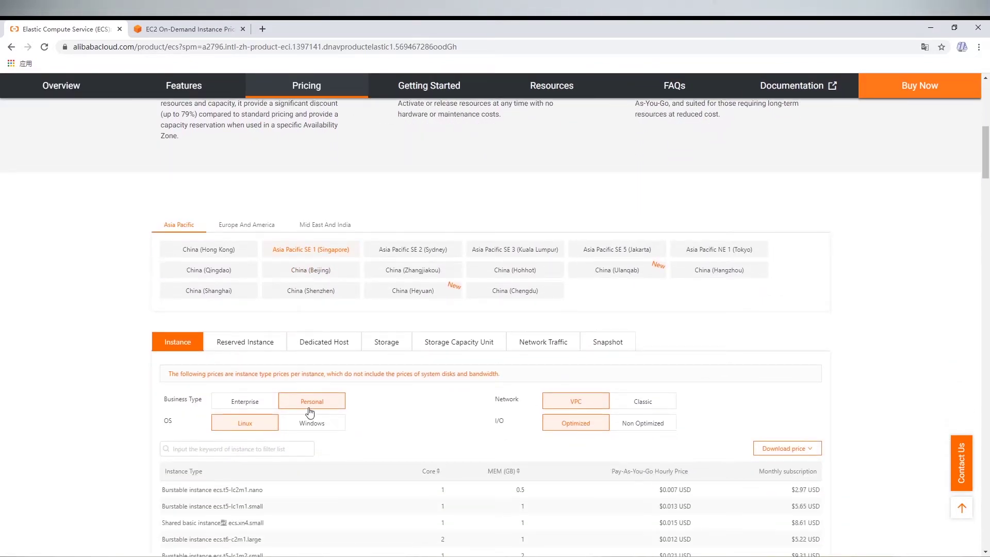
pyautogui.scroll(-1, 310, 413)
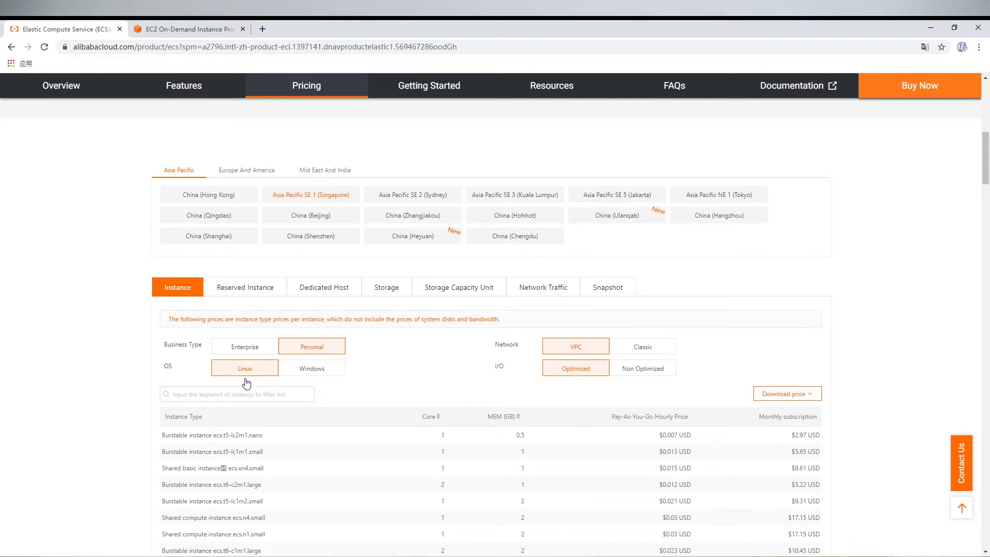
pyautogui.scroll(-2, 246, 382)
pyautogui.moveTo(188, 335)
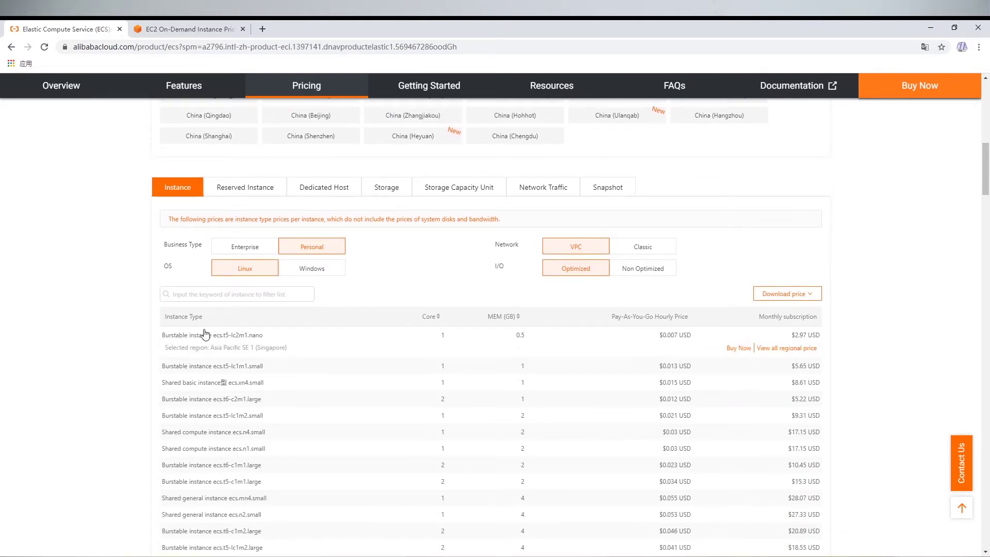
pyautogui.scroll(-2, 205, 334)
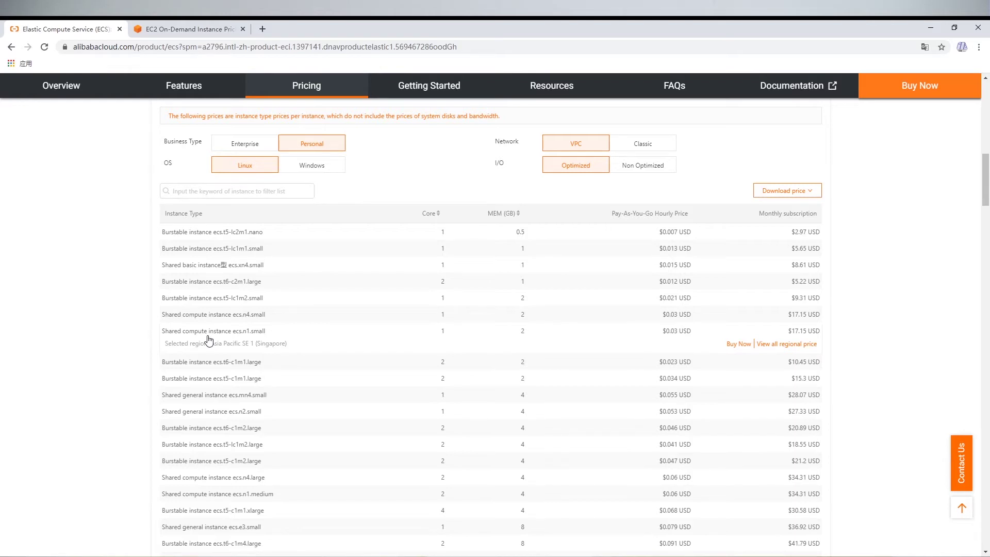
pyautogui.moveTo(223, 272)
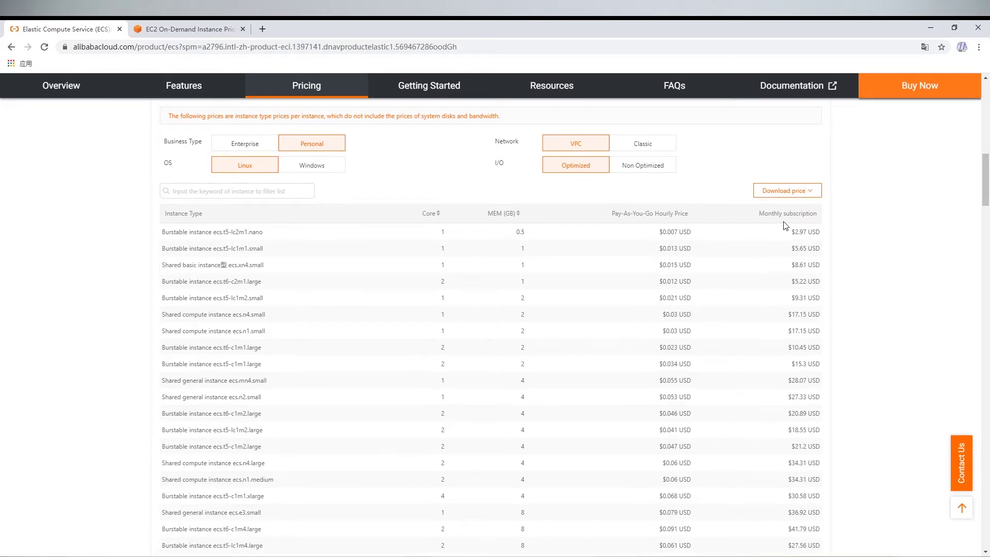
pyautogui.moveTo(794, 242)
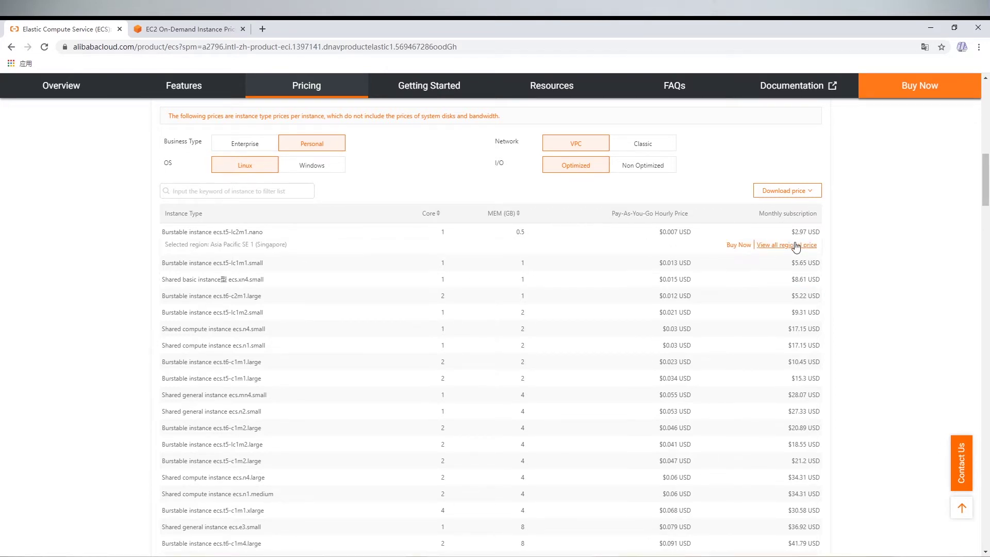
# Step: Review the nano instance's prices in every region, then bring up Server cost details.xls
pyautogui.click(793, 245)
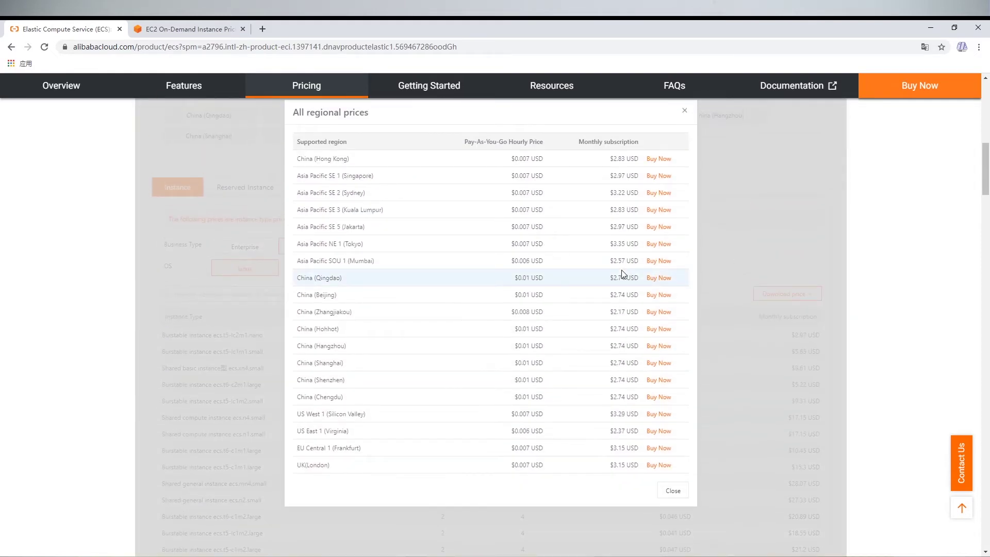
pyautogui.scroll(1, 593, 206)
pyautogui.scroll(-1, 586, 296)
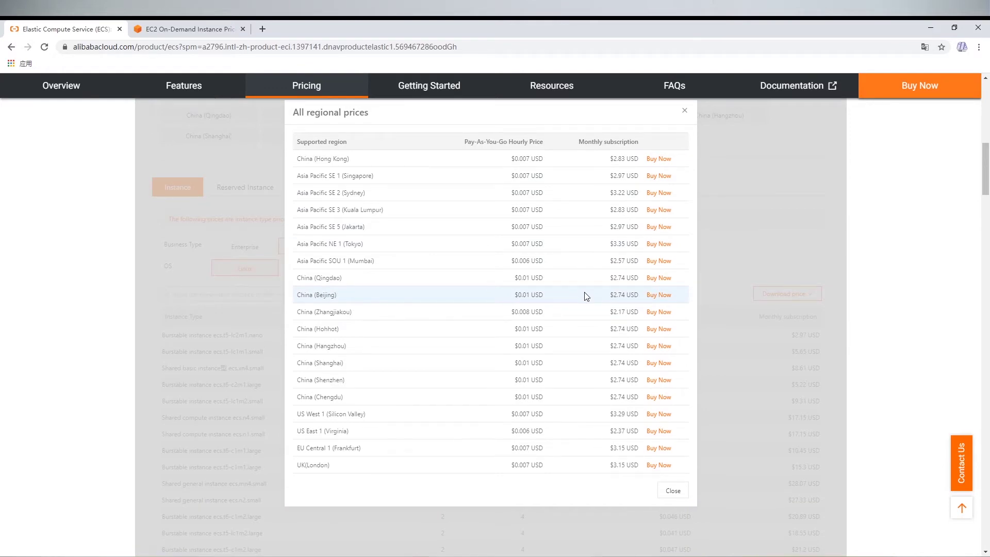
pyautogui.click(342, 552)
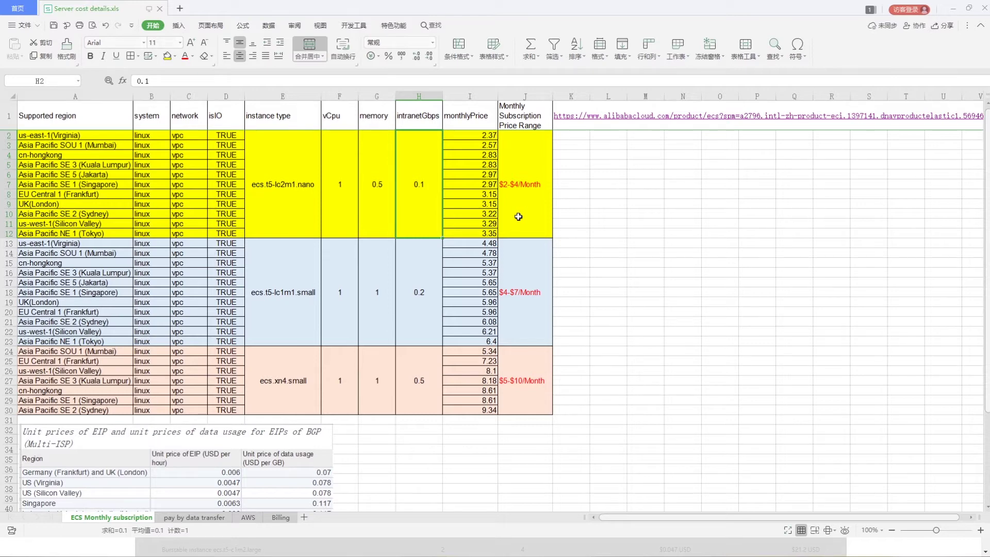
pyautogui.click(428, 306)
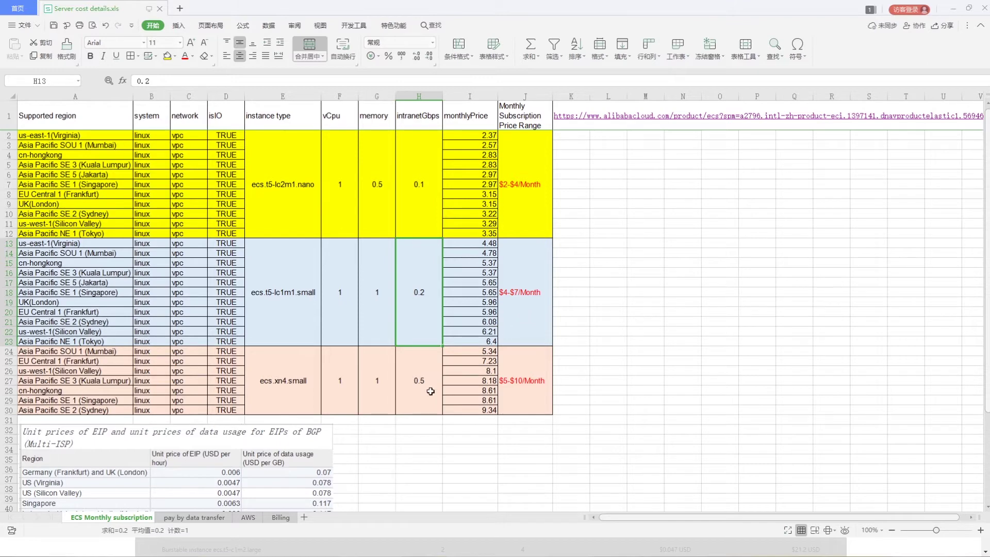
pyautogui.click(416, 404)
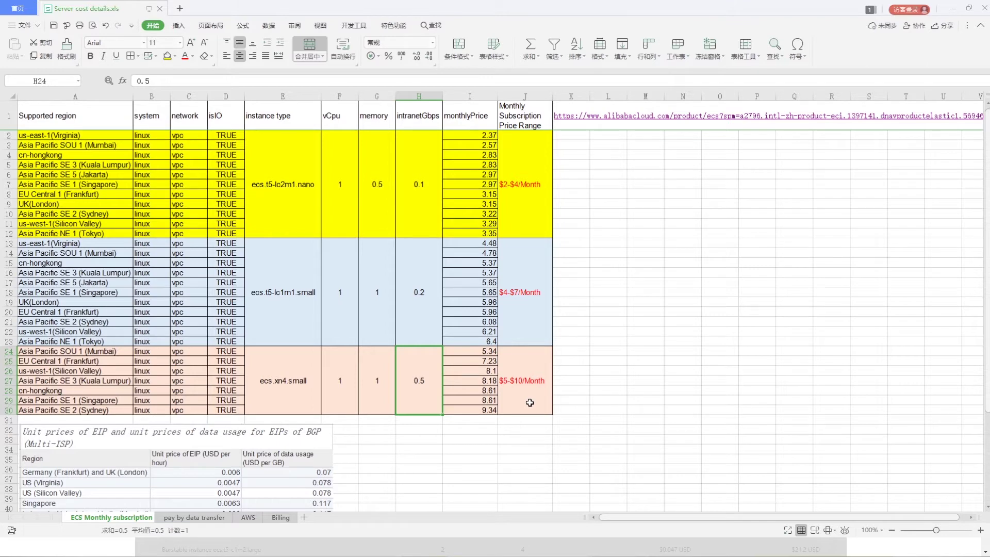
pyautogui.click(407, 210)
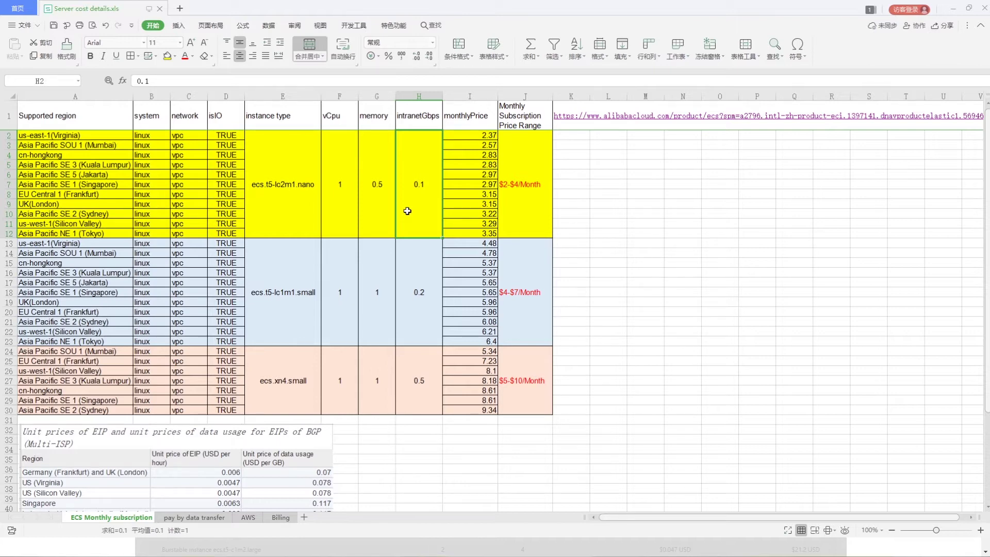
pyautogui.scroll(-6, 407, 211)
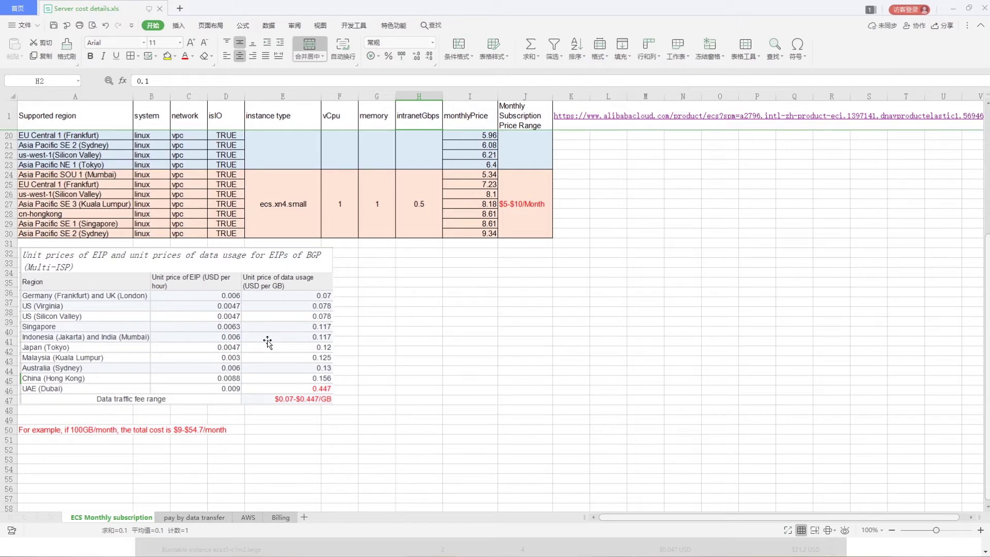
pyautogui.scroll(-1, 268, 342)
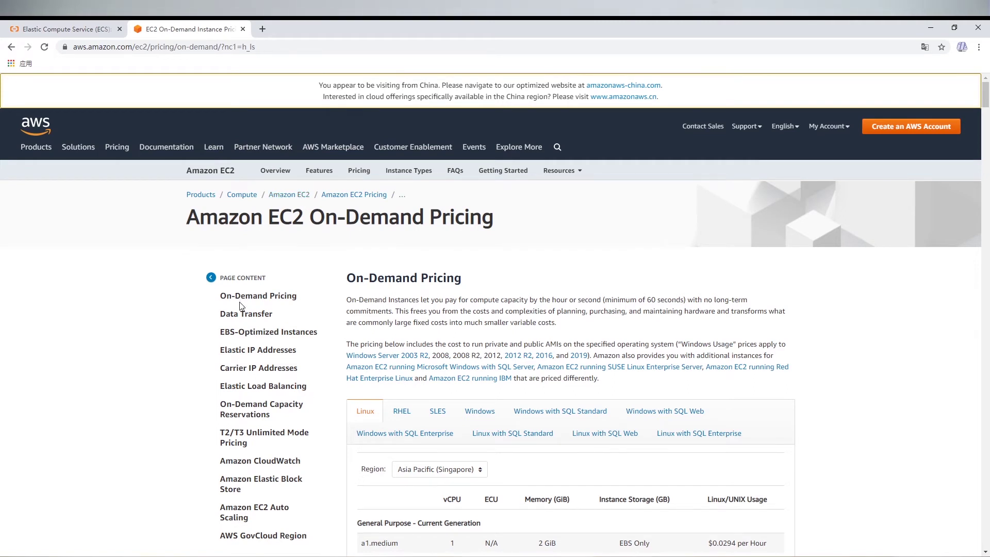
# Step: Switch the EC2 on-demand price region to US East (N. Virginia) and scroll its Linux rates
pyautogui.scroll(-1, 541, 360)
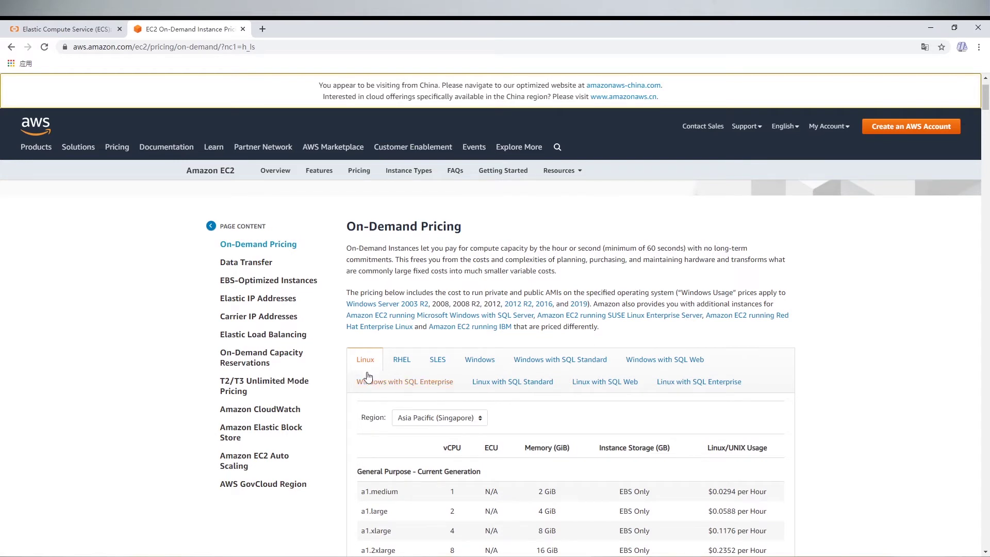
pyautogui.scroll(-2, 368, 373)
pyautogui.click(425, 320)
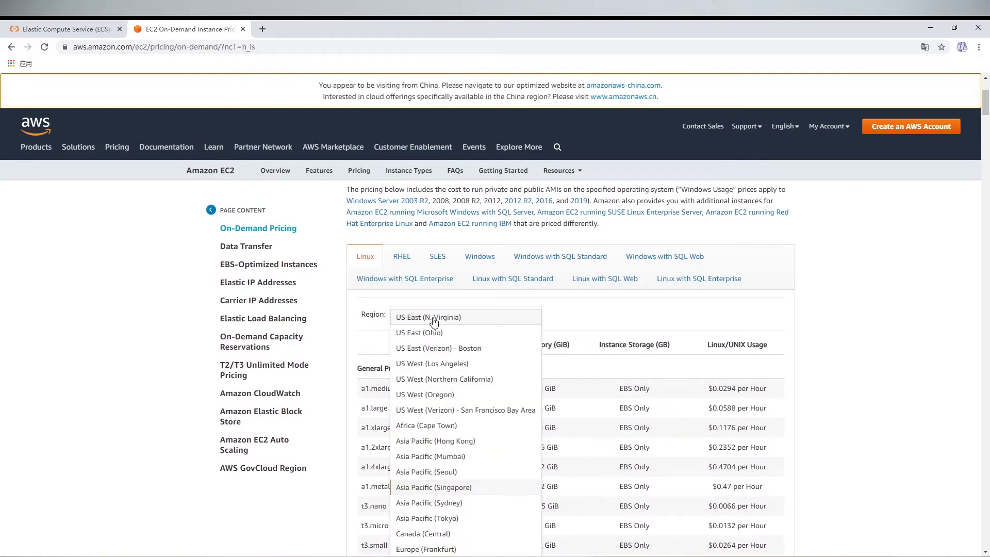
pyautogui.scroll(-4, 431, 324)
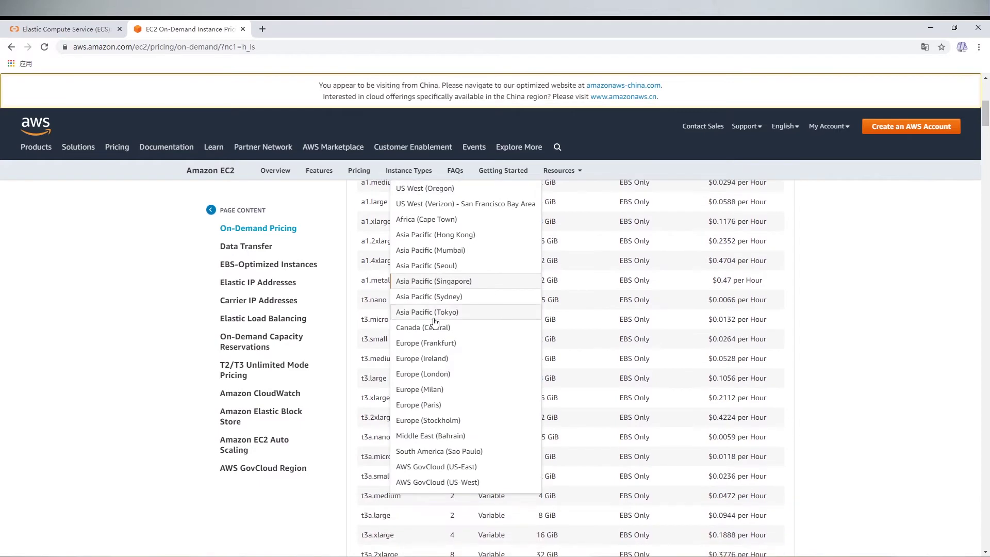
pyautogui.scroll(3, 434, 322)
pyautogui.click(443, 269)
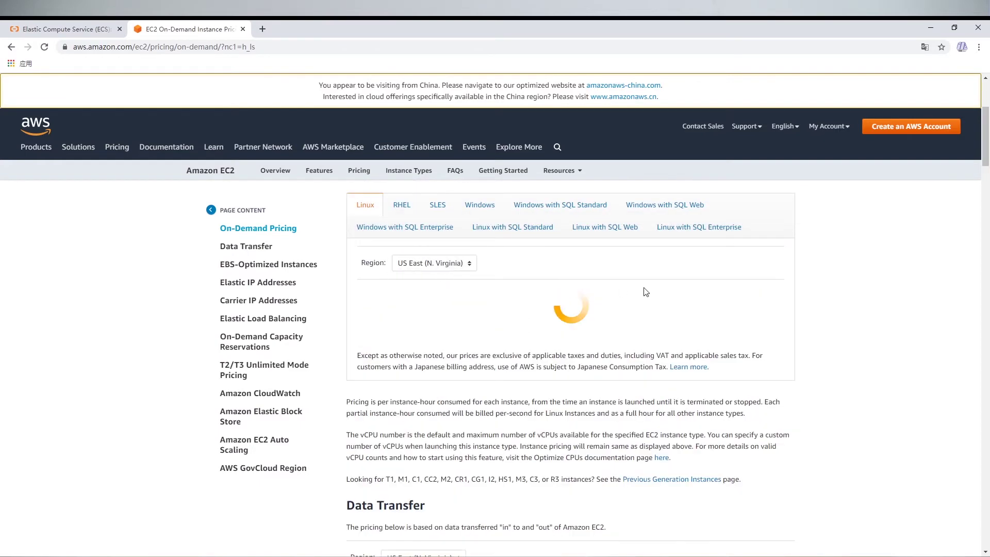
pyautogui.scroll(-1, 530, 314)
pyautogui.scroll(-1, 530, 315)
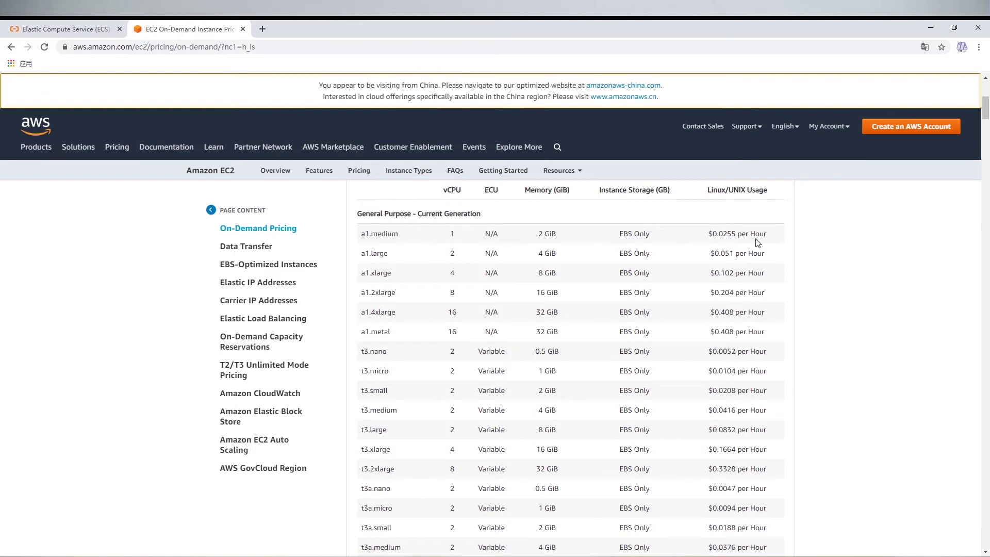
pyautogui.scroll(-7, 711, 268)
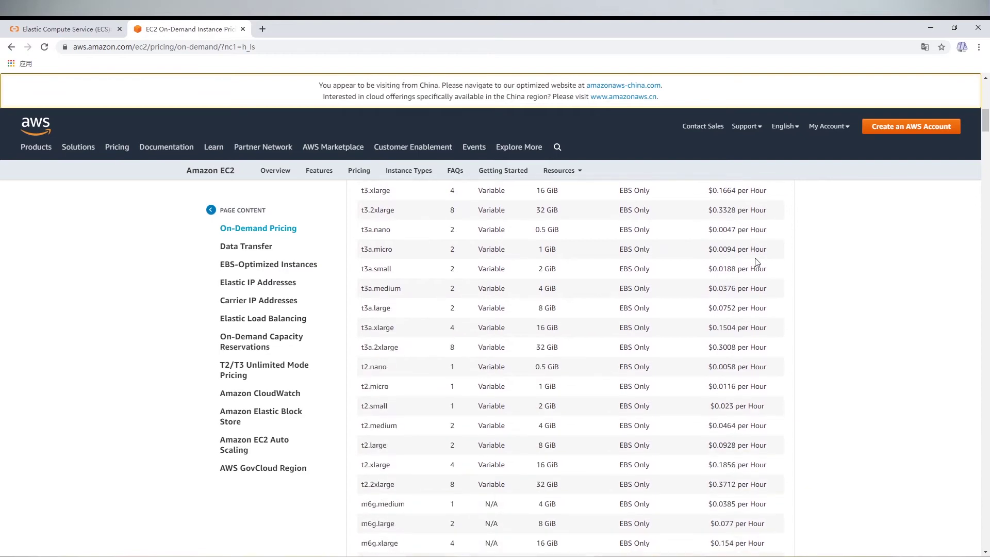
# Step: Jump to the EC2 Data Transfer prices, then return to the Server cost details spreadsheet
pyautogui.click(239, 247)
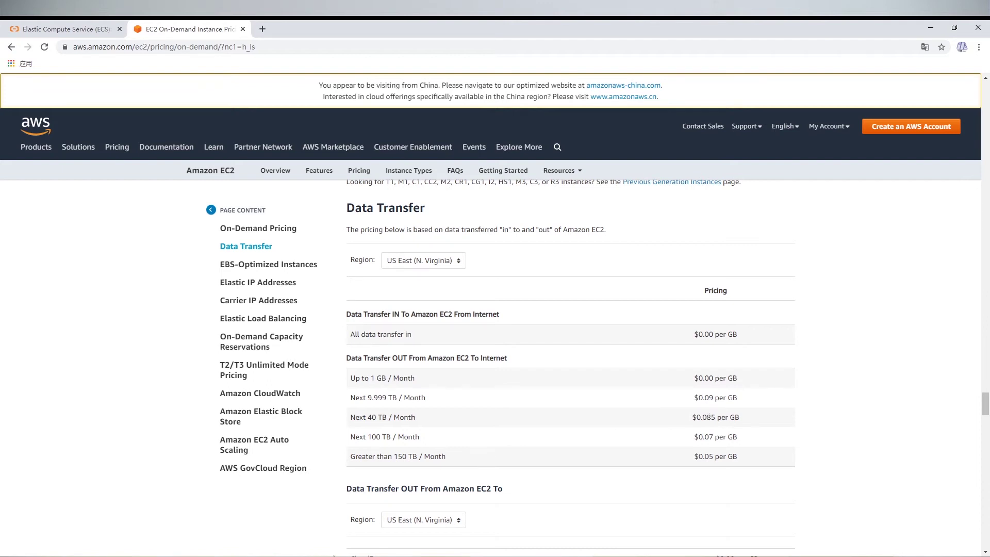
pyautogui.hotkey('alt', 'Tab')
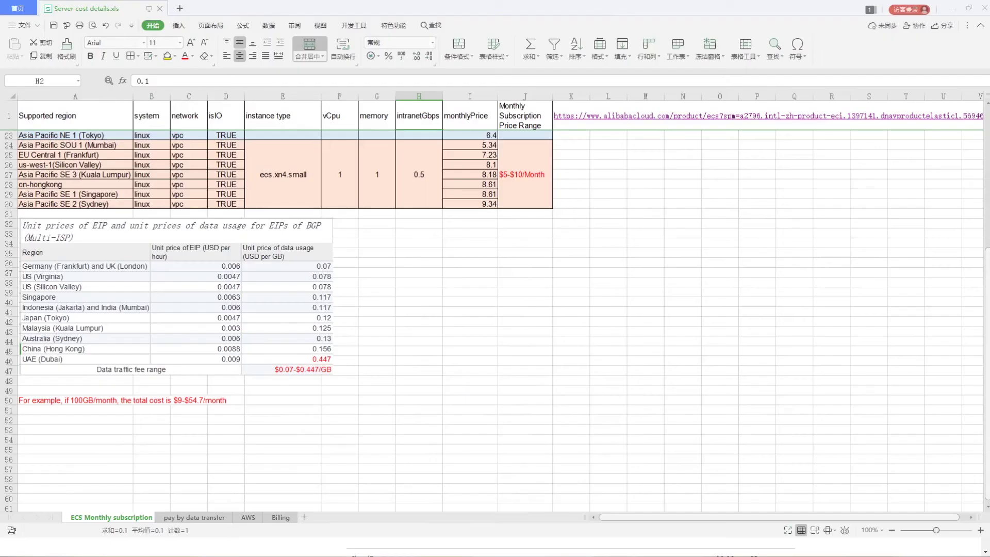
# Step: On the AWS sheet, point out the memory size, t3.nano in B2, and the Next 9.999 TB/Month tier
pyautogui.click(248, 517)
pyautogui.click(270, 249)
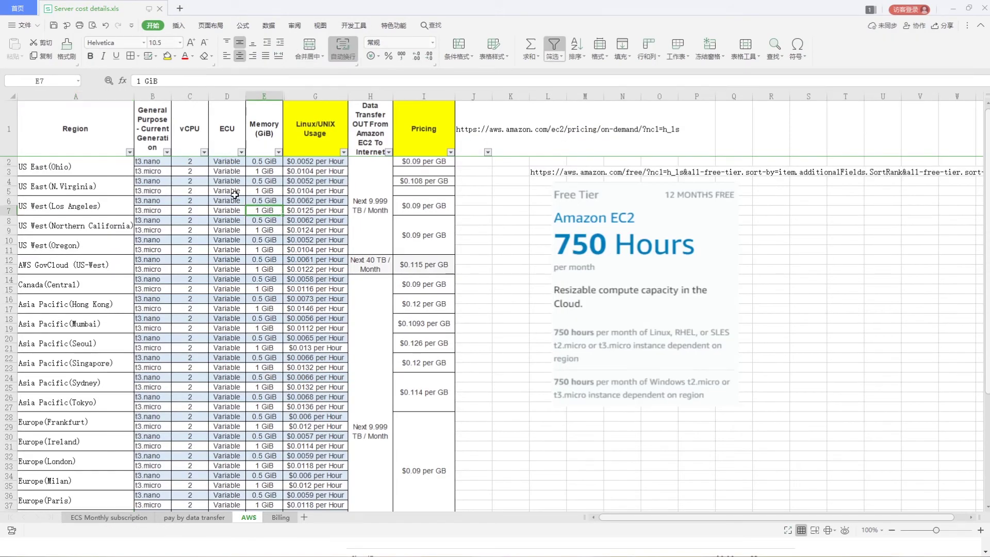
pyautogui.click(159, 161)
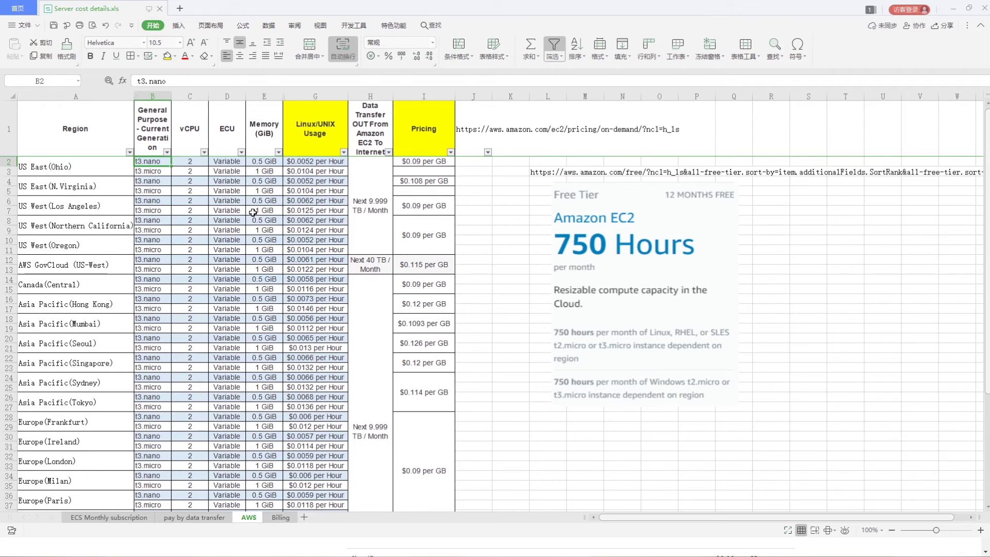
pyautogui.click(369, 204)
pyautogui.scroll(-5, 300, 282)
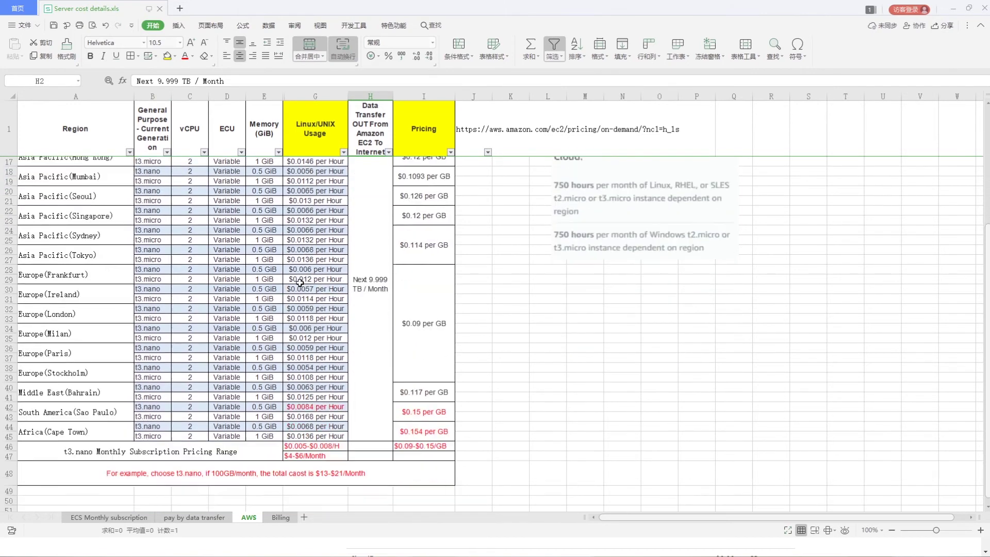
pyautogui.scroll(-1, 300, 282)
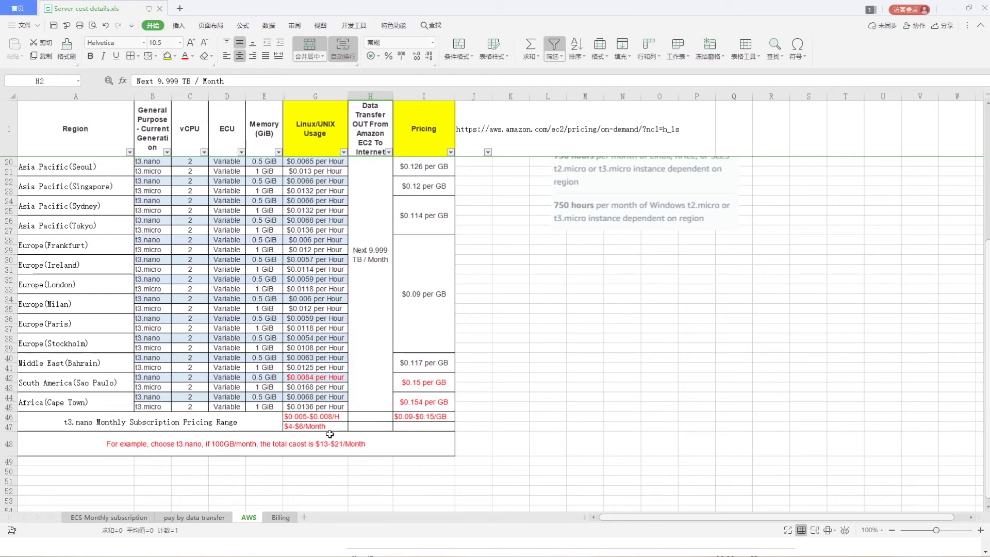
# Step: Point out the Pricing column, the $0.09-$0.15/GB transfer range, and the row-48 monthly total note
pyautogui.click(436, 133)
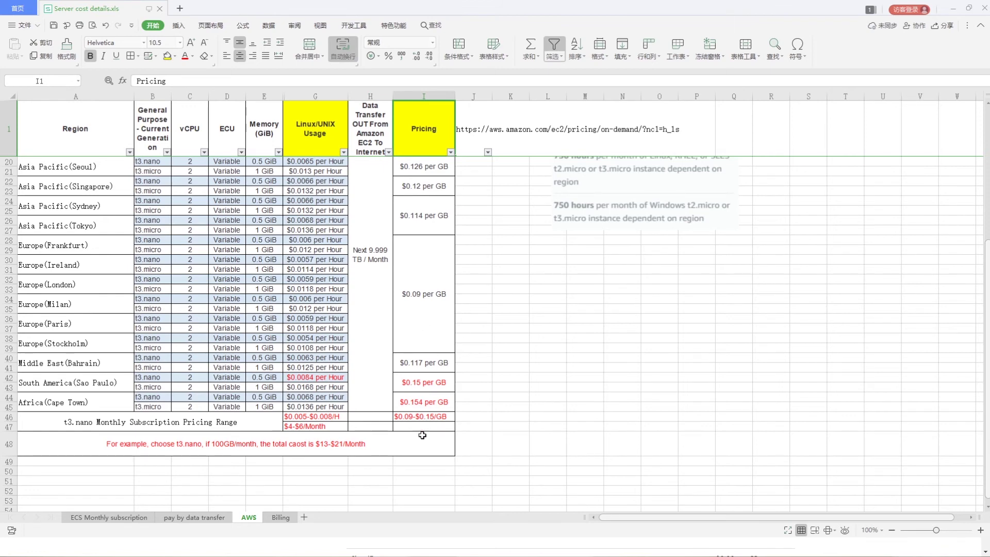
pyautogui.click(425, 416)
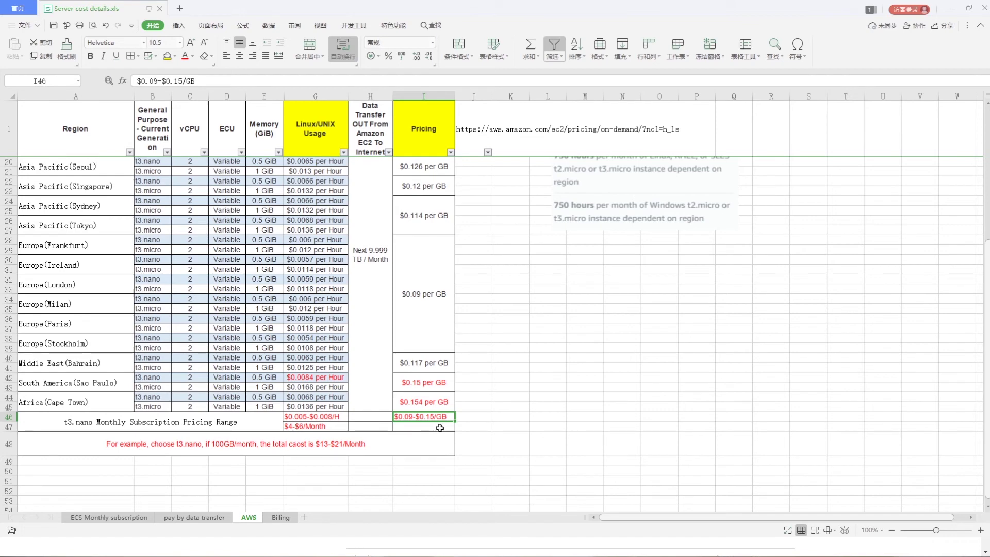
pyautogui.scroll(3, 444, 417)
pyautogui.scroll(2, 444, 413)
pyautogui.scroll(-5, 440, 384)
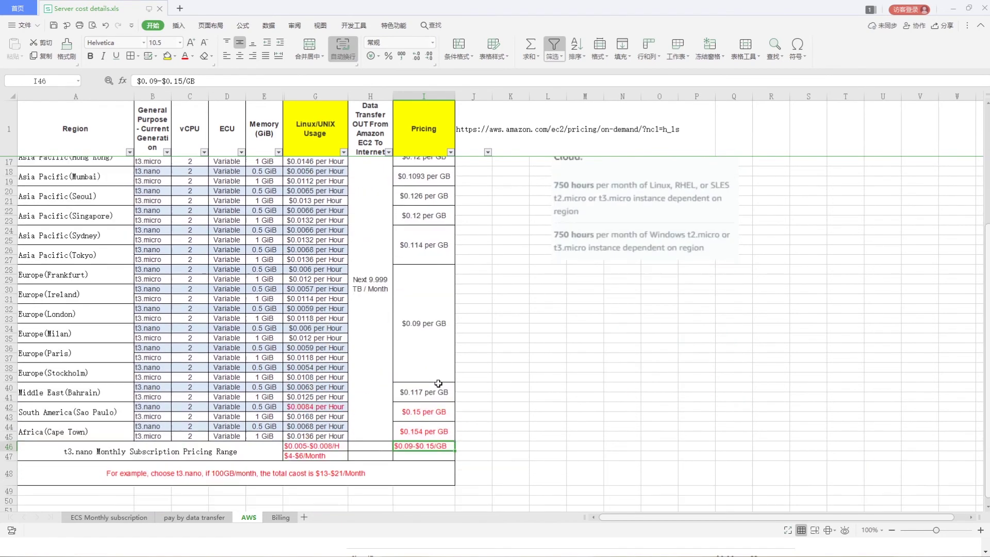
pyautogui.click(295, 442)
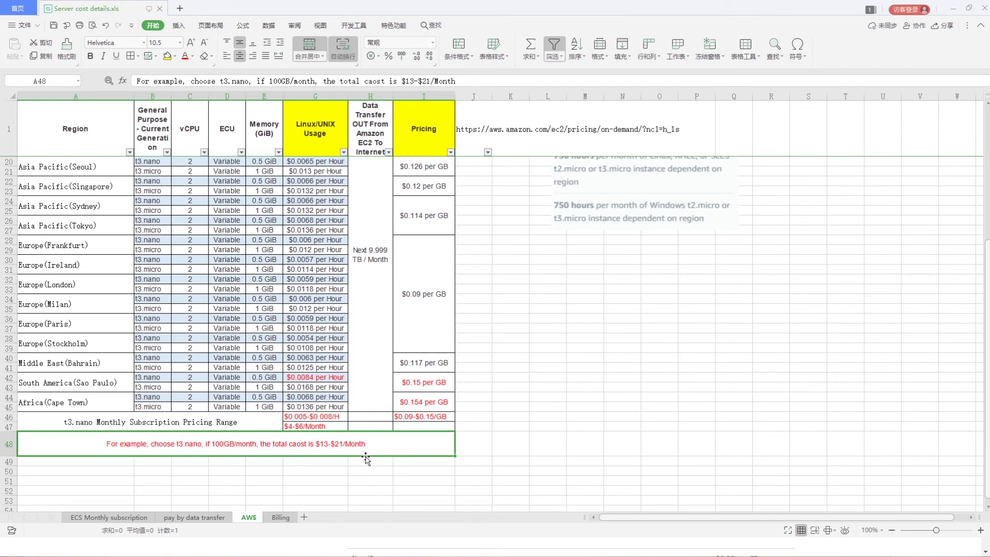
pyautogui.scroll(6, 366, 458)
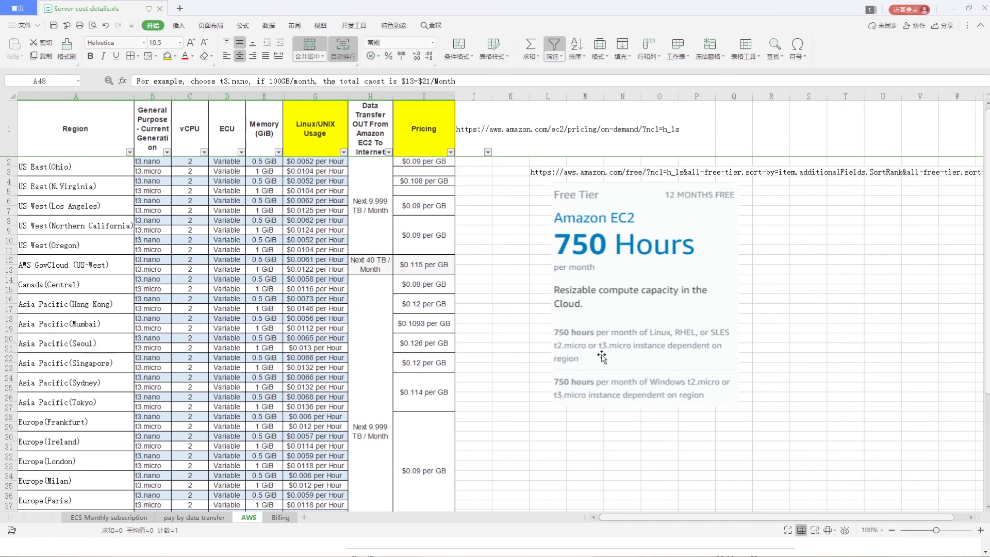
pyautogui.scroll(-7, 602, 355)
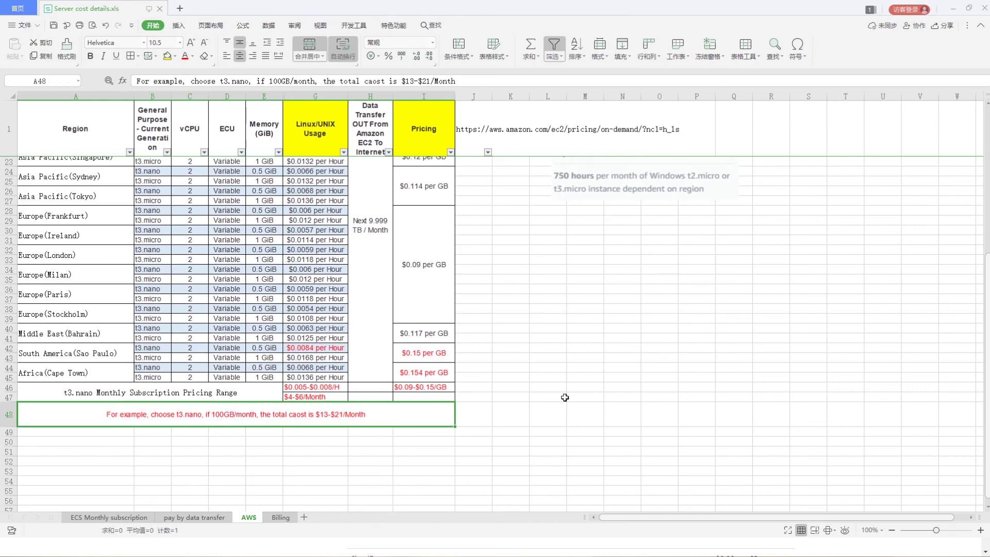
pyautogui.scroll(7, 565, 398)
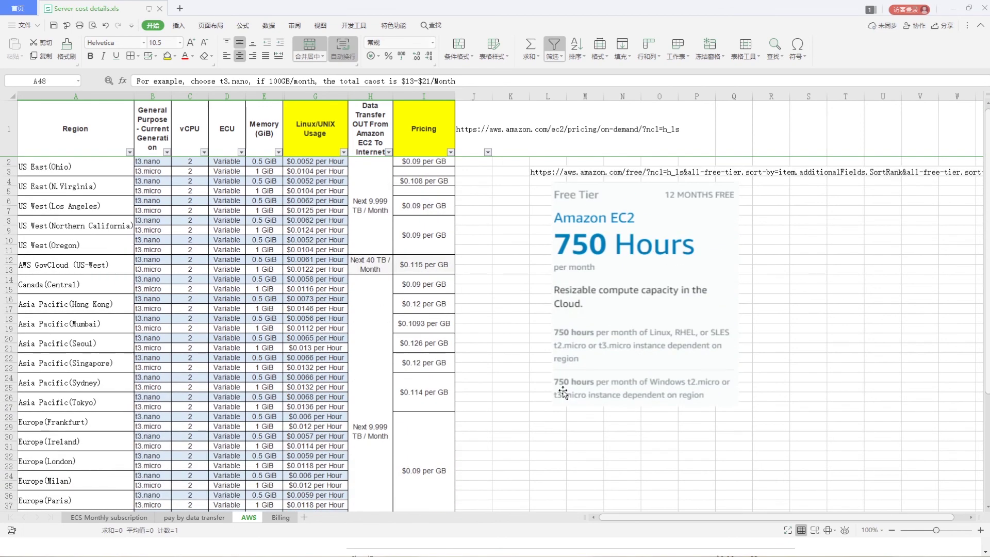
pyautogui.scroll(-2, 562, 392)
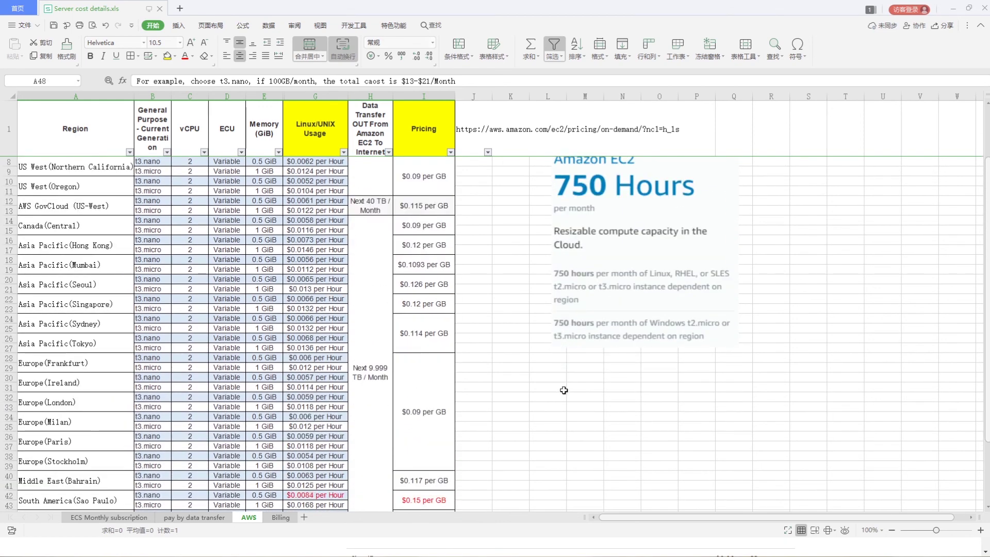